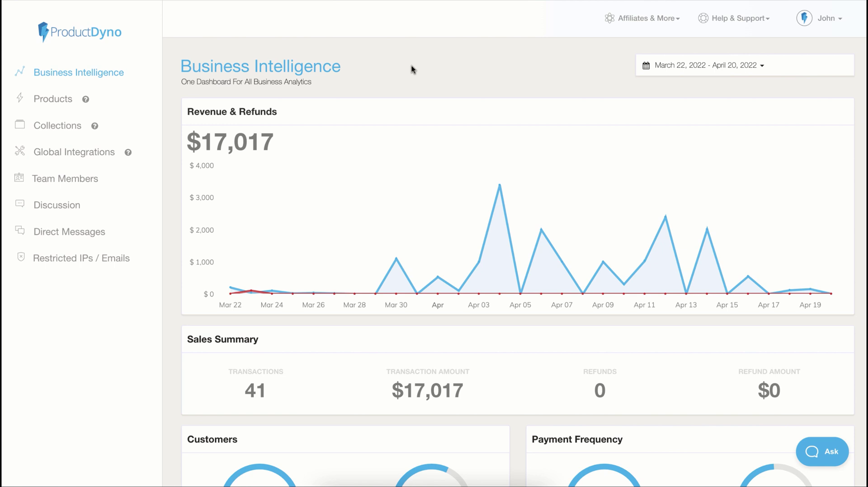
Create a new product from the Video Course template and name it 'Video Course'.
{"action": "scroll", "coordinate": [442, 91], "scroll_direction": "down", "scroll_amount": 8}
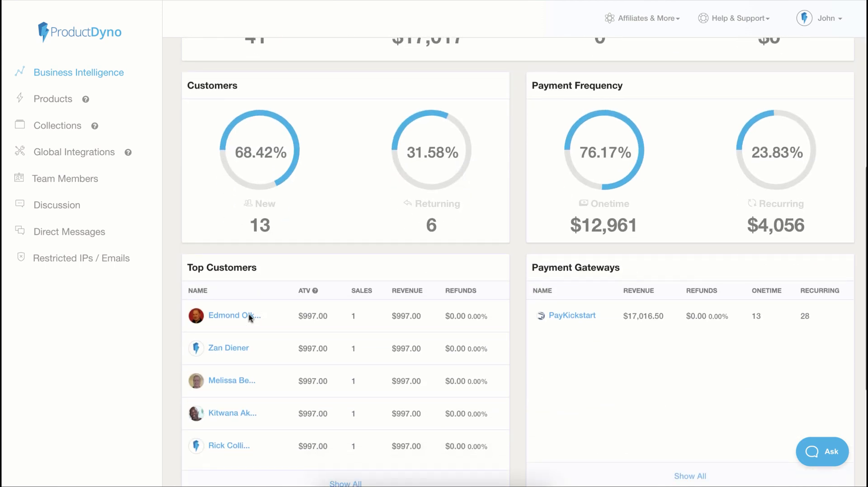
{"action": "scroll", "coordinate": [291, 353], "scroll_direction": "down", "scroll_amount": 5}
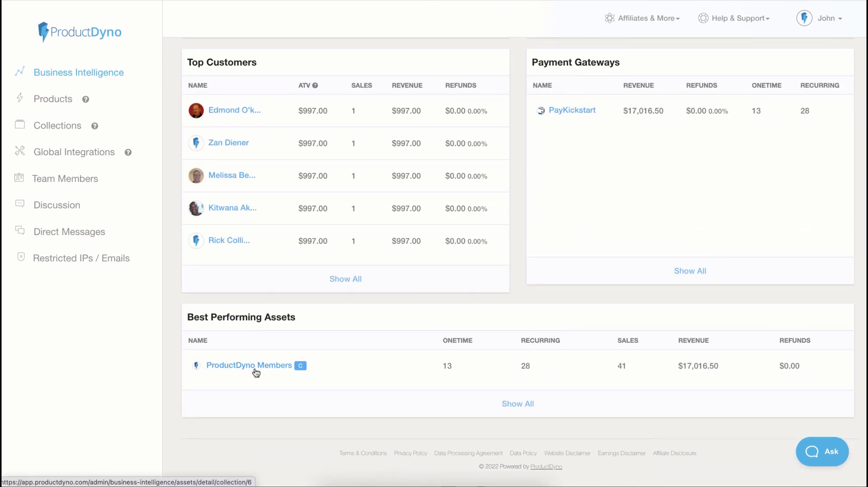
{"action": "scroll", "coordinate": [371, 339], "scroll_direction": "up", "scroll_amount": 6}
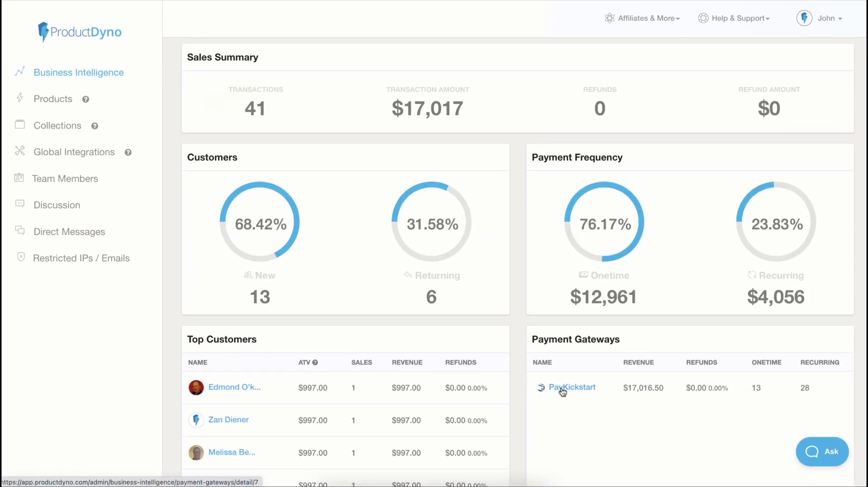
{"action": "scroll", "coordinate": [508, 240], "scroll_direction": "up", "scroll_amount": 6}
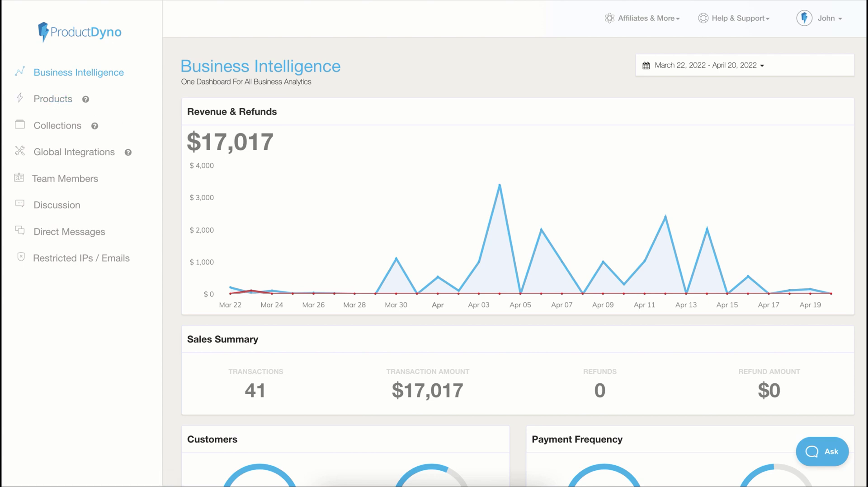
{"action": "left_click", "coordinate": [53, 99]}
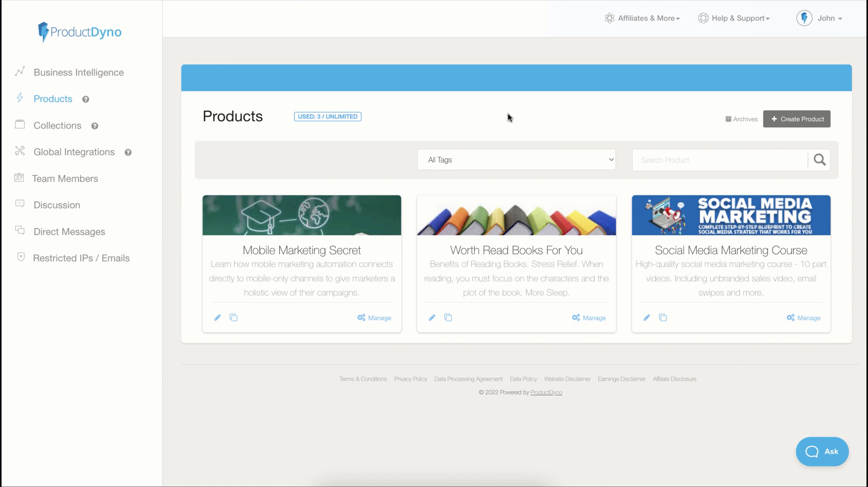
{"action": "left_click", "coordinate": [784, 118]}
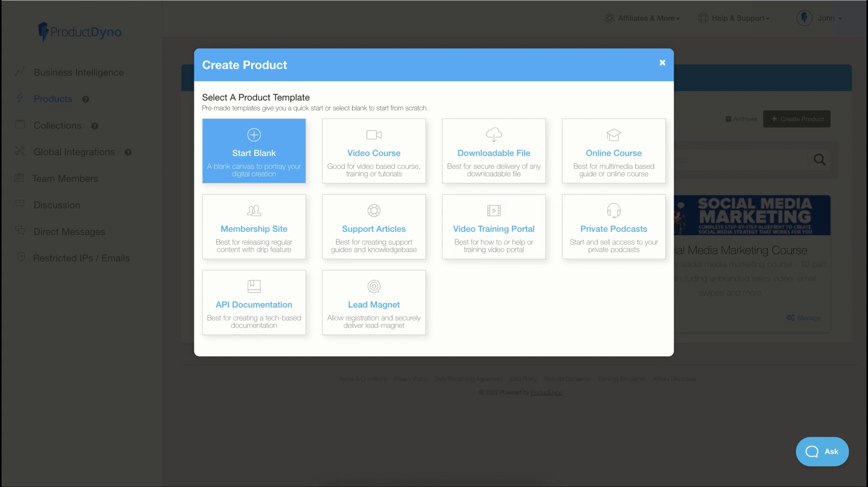
{"action": "left_click", "coordinate": [369, 151]}
{"action": "type", "text": "V"}
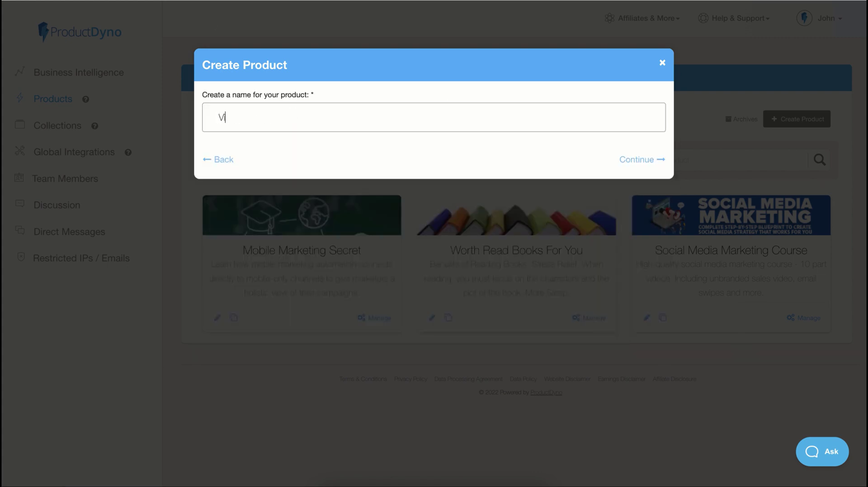
{"action": "type", "text": "ideo Course"}
Confirm the new Video Course product, preview its Video 1 lesson, and check the help chat.
{"action": "left_click", "coordinate": [661, 159]}
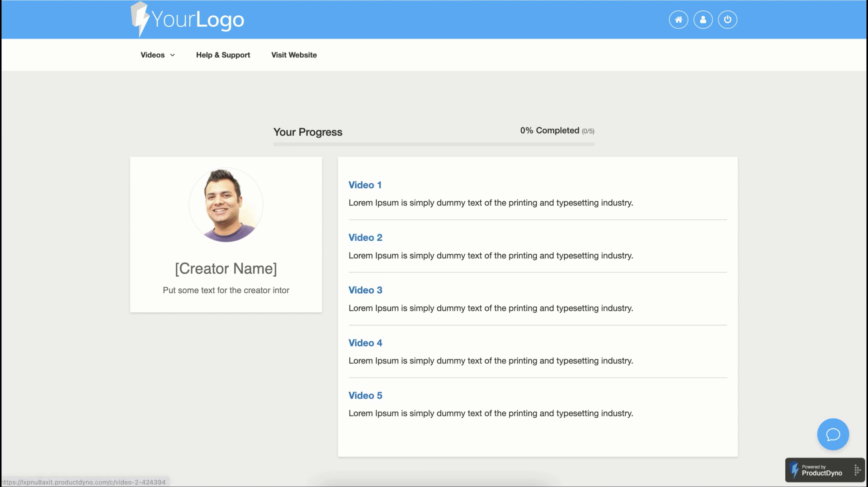
{"action": "left_click", "coordinate": [363, 185]}
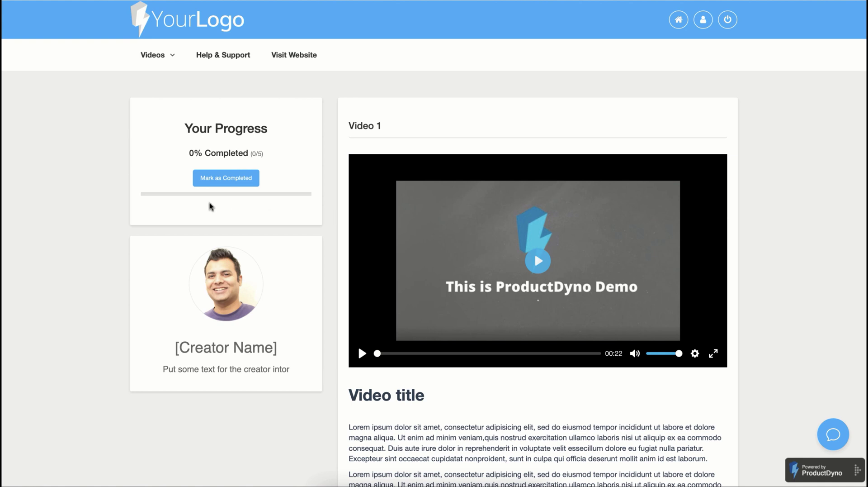
{"action": "left_click", "coordinate": [830, 434]}
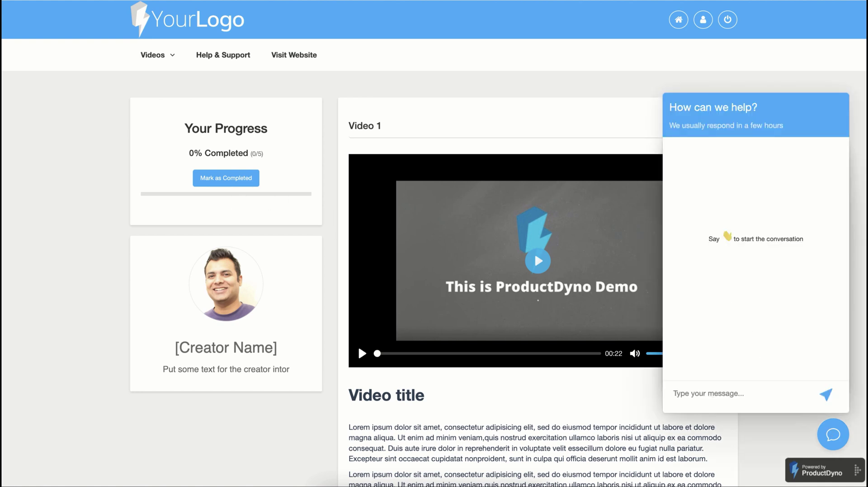
{"action": "left_click", "coordinate": [833, 427]}
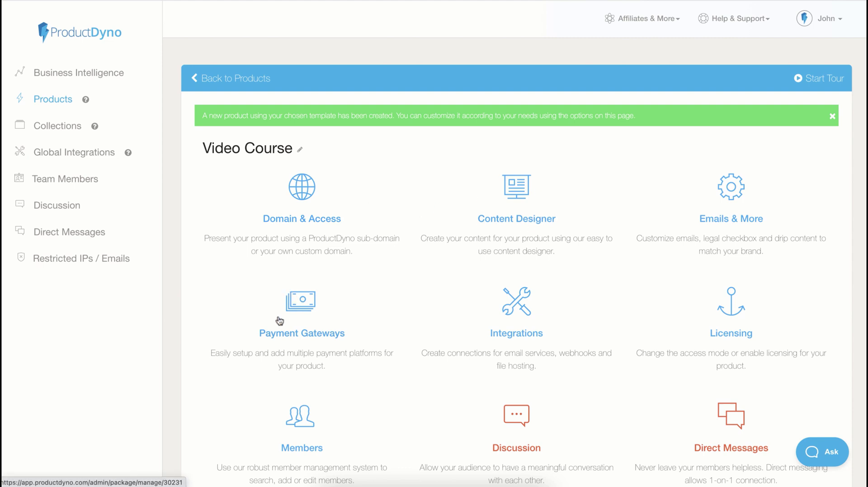
{"action": "scroll", "coordinate": [436, 269], "scroll_direction": "down", "scroll_amount": 1}
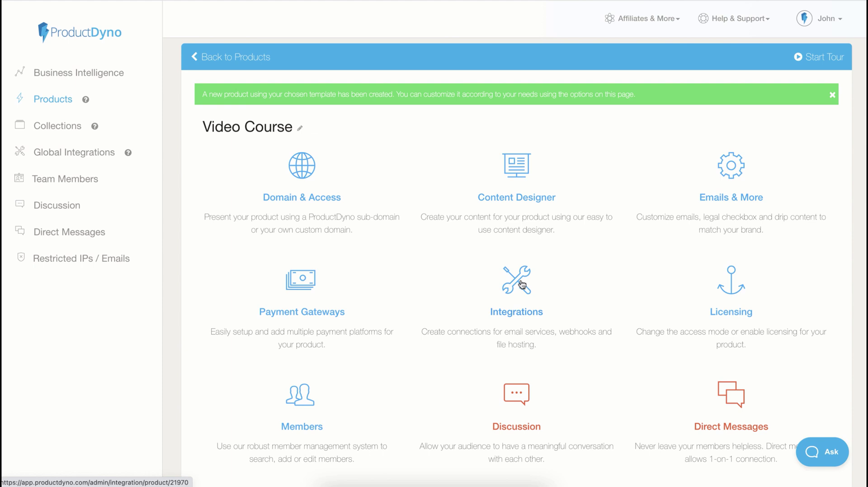
{"action": "scroll", "coordinate": [409, 281], "scroll_direction": "down", "scroll_amount": 3}
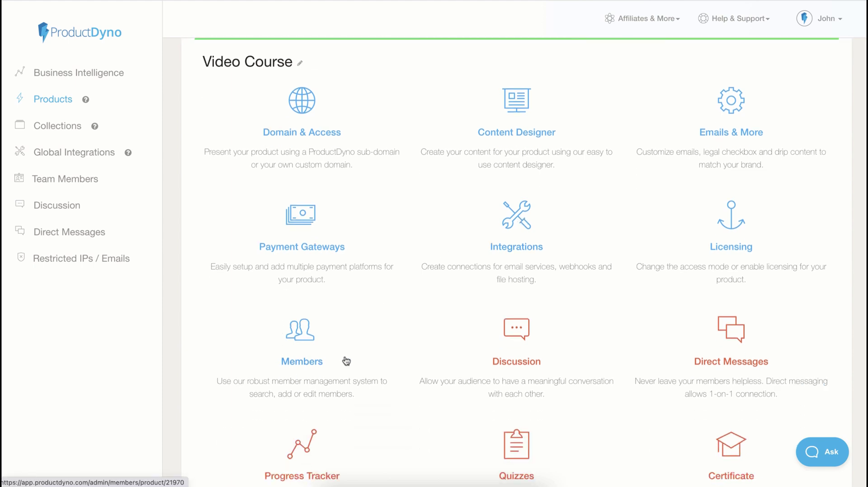
{"action": "scroll", "coordinate": [411, 169], "scroll_direction": "up", "scroll_amount": 4}
{"action": "scroll", "coordinate": [434, 196], "scroll_direction": "down", "scroll_amount": 12}
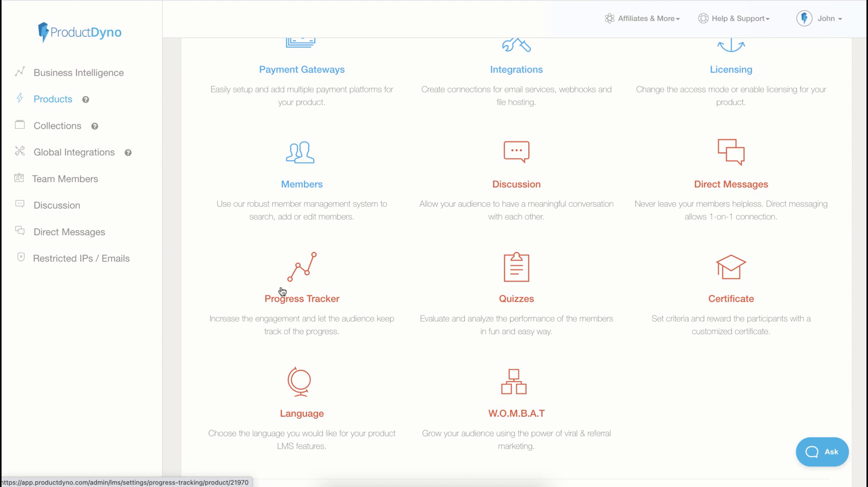
{"action": "scroll", "coordinate": [442, 277], "scroll_direction": "up", "scroll_amount": 2}
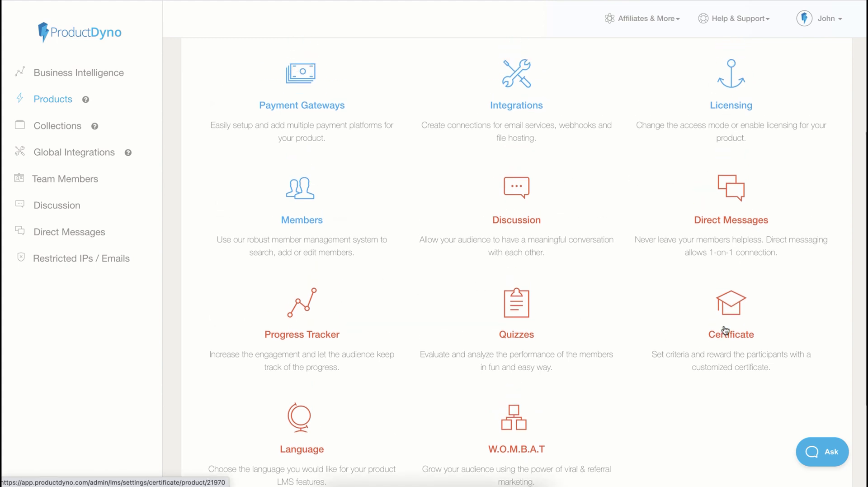
{"action": "scroll", "coordinate": [409, 264], "scroll_direction": "up", "scroll_amount": 5}
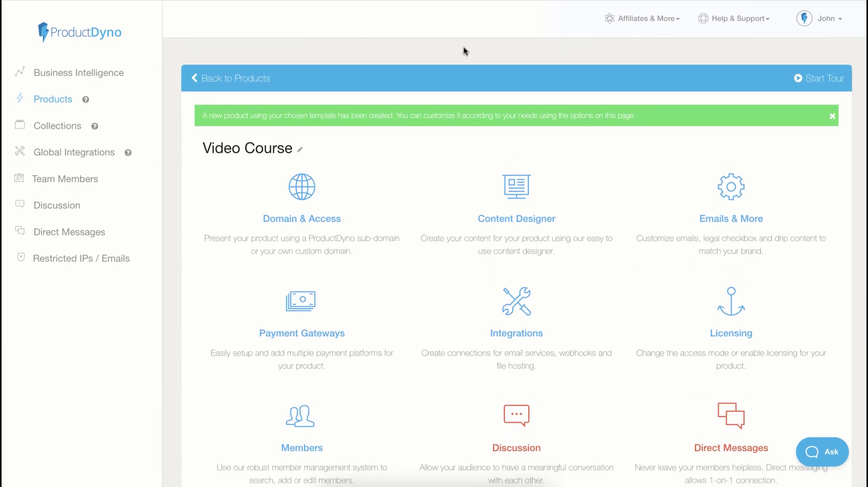
In the content designer, move Video 2 above Video 1 and nest Video 1 under it.
{"action": "left_click", "coordinate": [511, 192]}
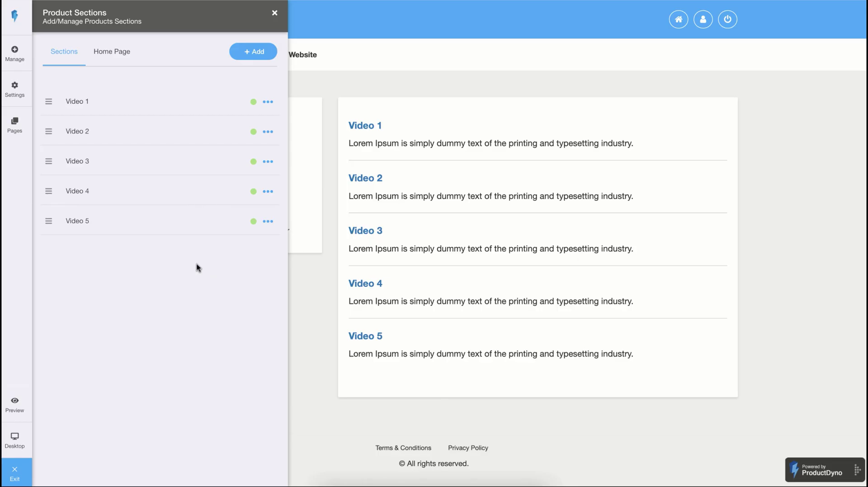
{"action": "left_click", "coordinate": [247, 52]}
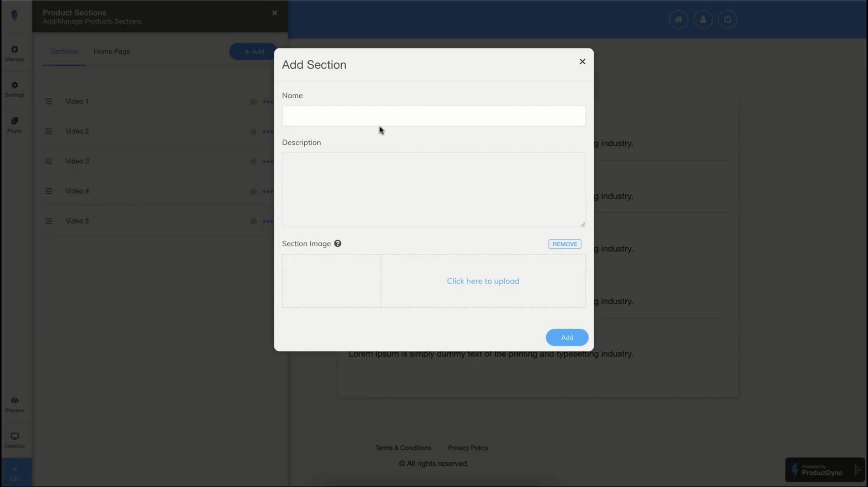
{"action": "left_click", "coordinate": [582, 62]}
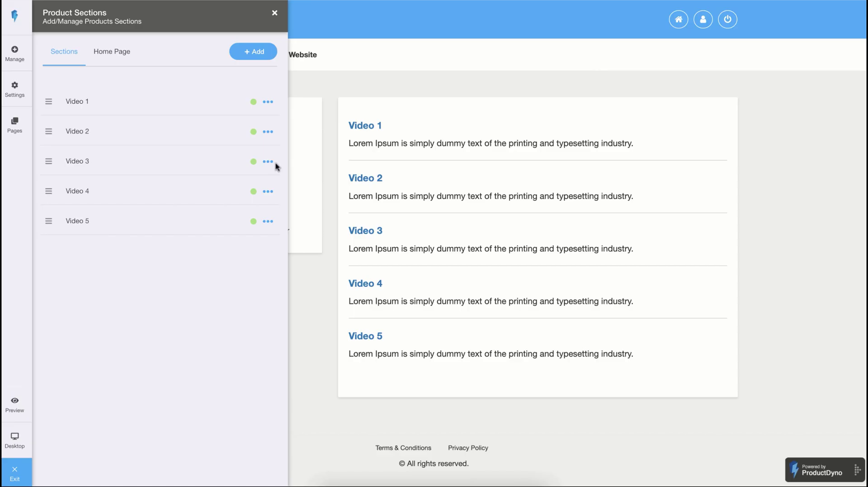
{"action": "left_click_drag", "start_coordinate": [48, 131], "coordinate": [47, 99]}
{"action": "left_click_drag", "start_coordinate": [49, 132], "coordinate": [80, 118]}
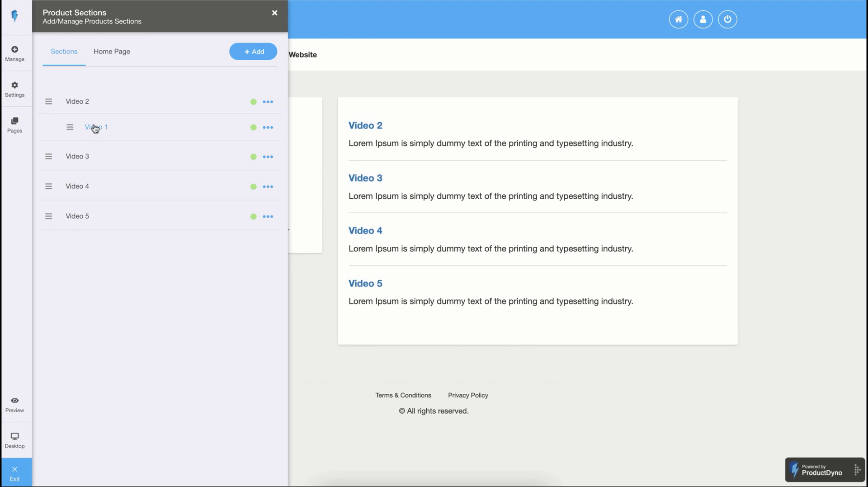
Add a 'Your text' text block below the Video 1 title and keep the section published.
{"action": "left_click", "coordinate": [95, 128]}
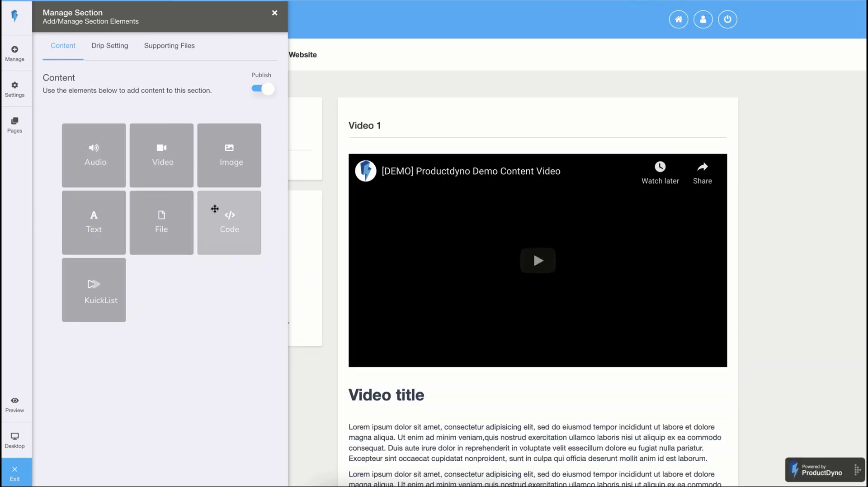
{"action": "scroll", "coordinate": [334, 219], "scroll_direction": "down", "scroll_amount": 2}
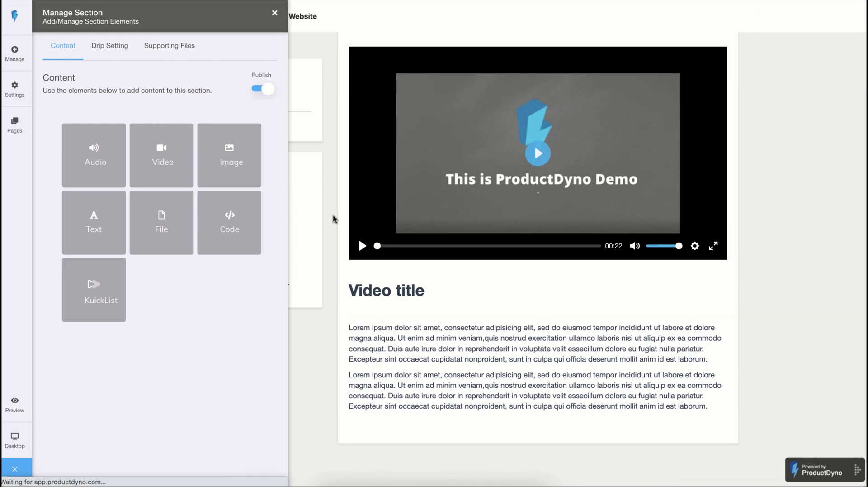
{"action": "left_click_drag", "start_coordinate": [93, 222], "coordinate": [461, 328]}
{"action": "type", "text": "Your text"}
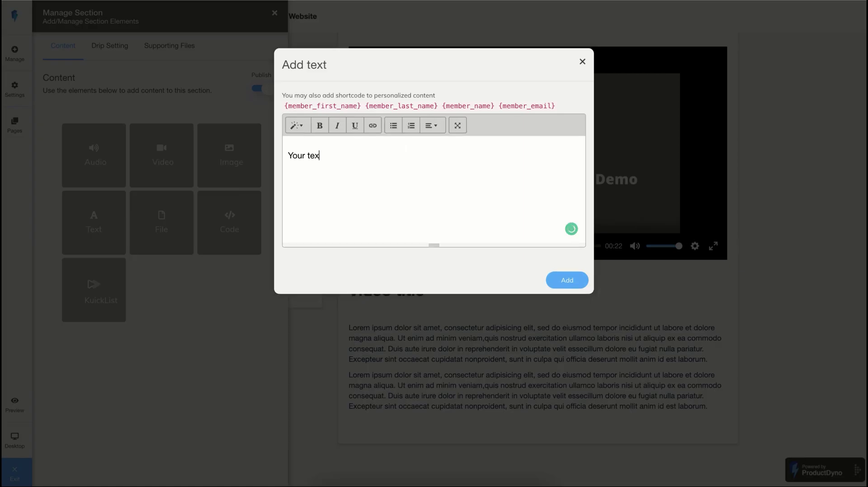
{"action": "left_click", "coordinate": [563, 278]}
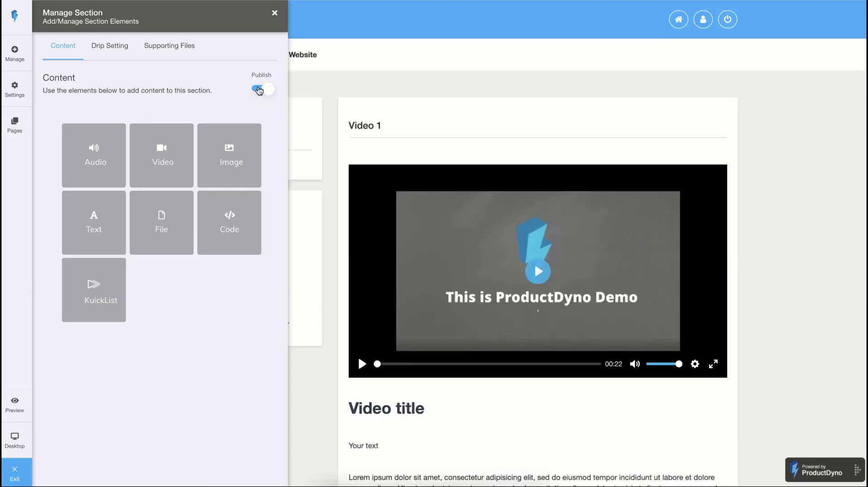
{"action": "left_click", "coordinate": [259, 91]}
{"action": "left_click", "coordinate": [259, 90]}
Enable drip release for the Video 1 section on a specific date.
{"action": "left_click", "coordinate": [109, 49]}
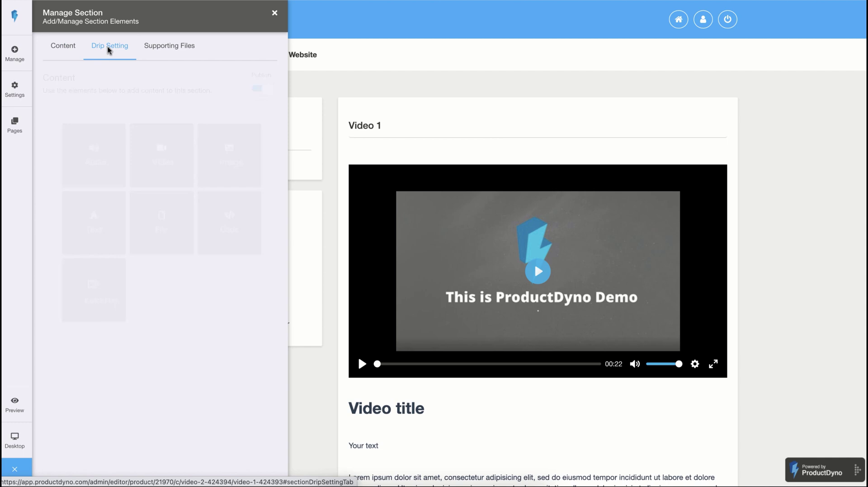
{"action": "left_click", "coordinate": [256, 89]}
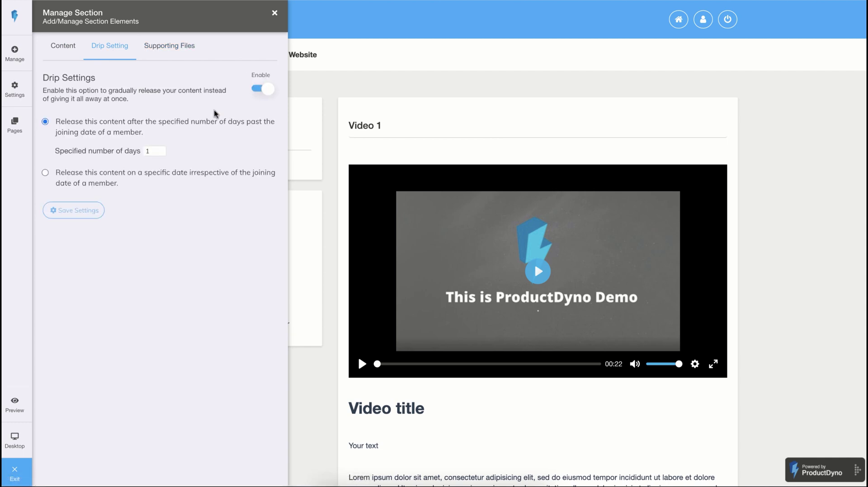
{"action": "left_click", "coordinate": [45, 173]}
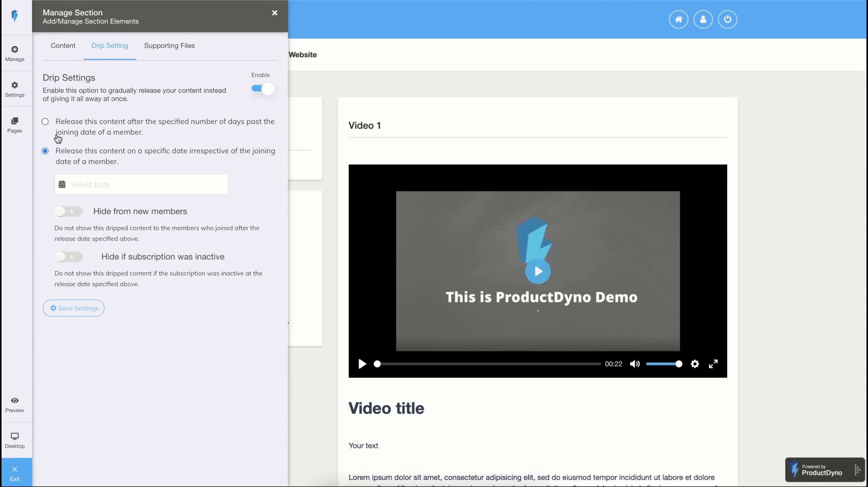
Go back to the Product Home page and bring up the device-size preview menu.
{"action": "left_click", "coordinate": [14, 125]}
{"action": "left_click", "coordinate": [84, 88]}
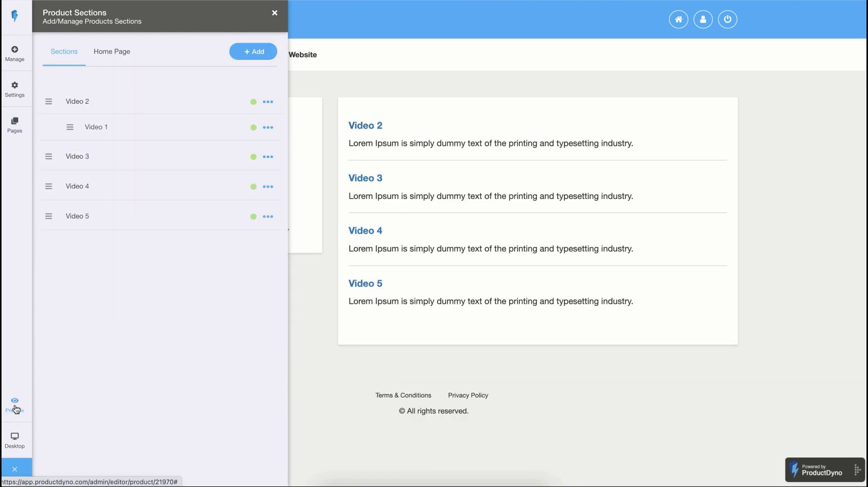
{"action": "left_click", "coordinate": [15, 446]}
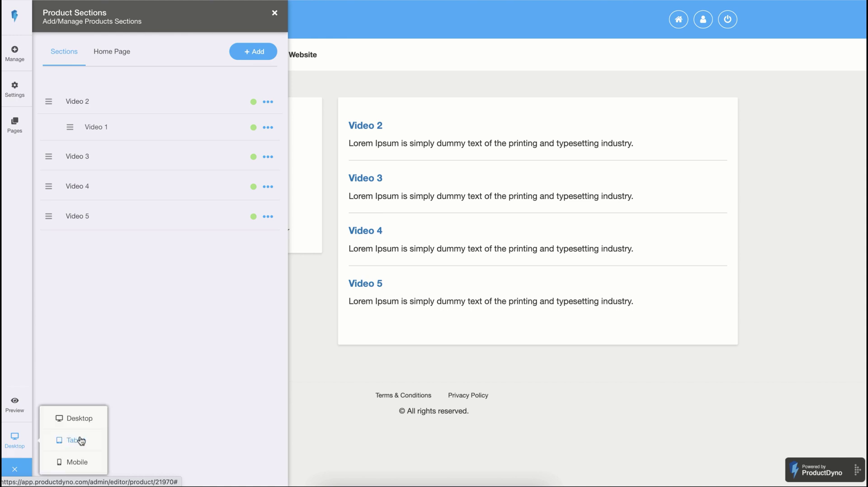
Dismiss the device menu and view the product's Login page.
{"action": "left_click", "coordinate": [70, 360]}
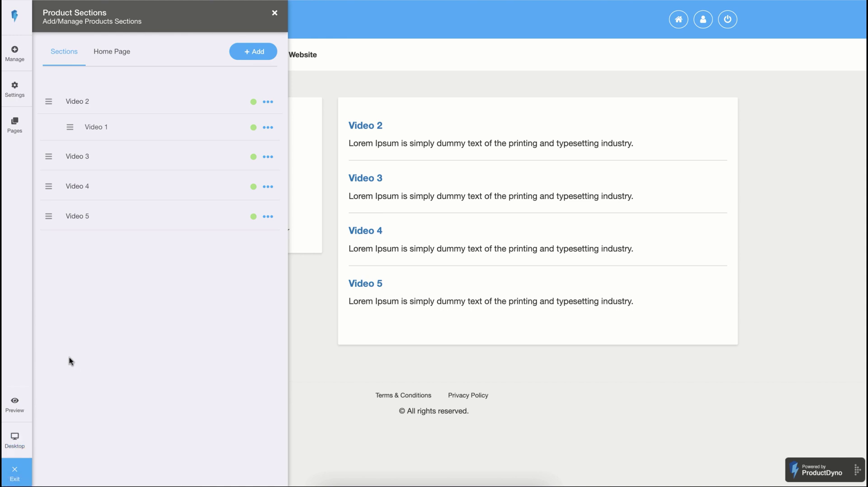
{"action": "left_click", "coordinate": [15, 130]}
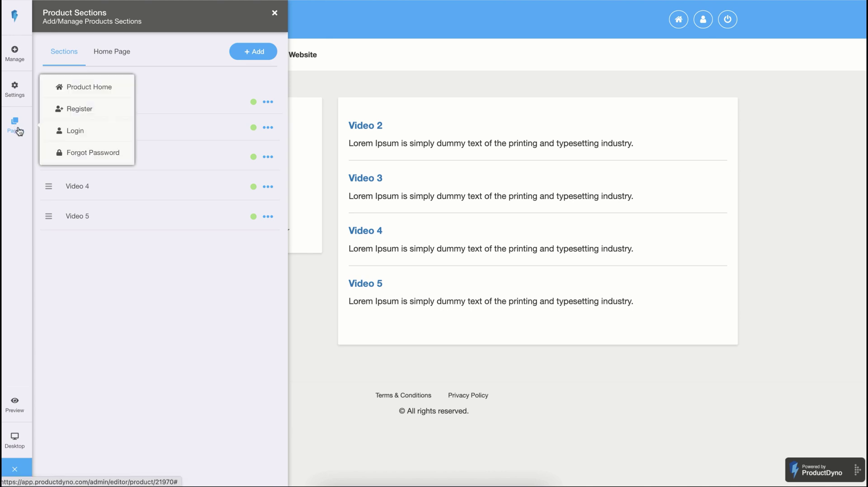
{"action": "left_click", "coordinate": [75, 132]}
{"action": "left_click", "coordinate": [274, 14]}
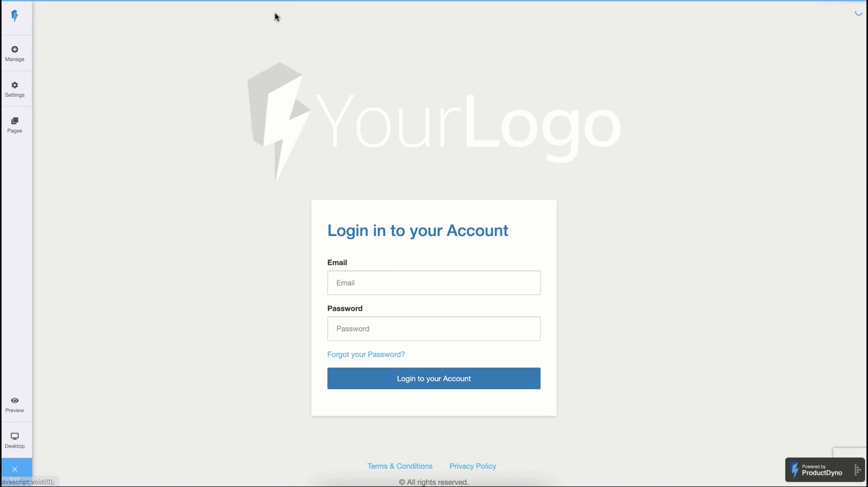
Return to Product Home and expand the General design settings.
{"action": "left_click", "coordinate": [27, 93]}
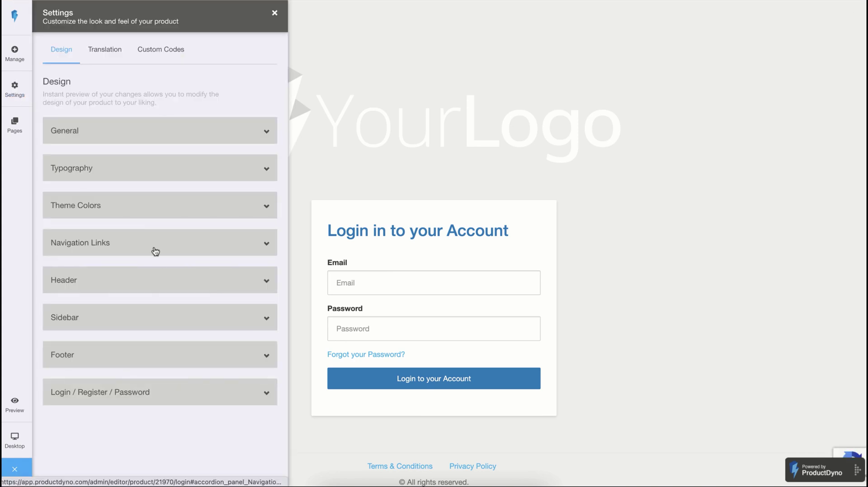
{"action": "left_click", "coordinate": [14, 132]}
{"action": "left_click", "coordinate": [95, 87]}
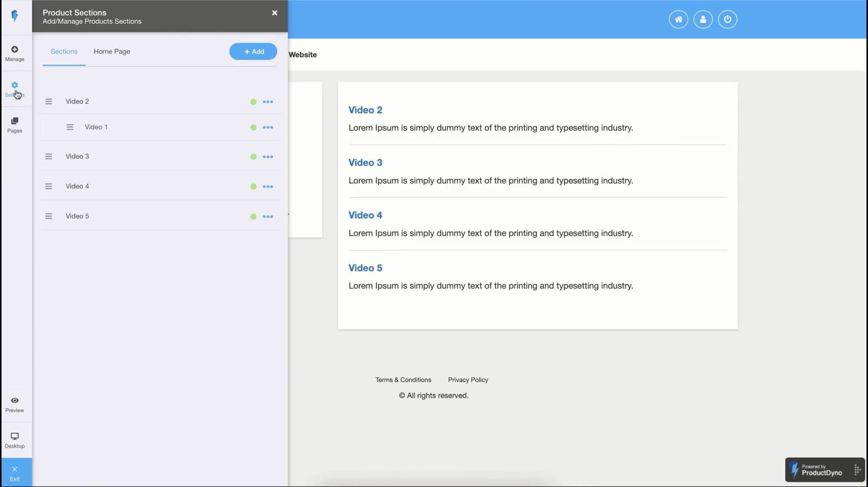
{"action": "left_click", "coordinate": [18, 92]}
{"action": "left_click", "coordinate": [172, 131]}
Review the available themes and keep Teach PRO as the current theme.
{"action": "left_click", "coordinate": [235, 207]}
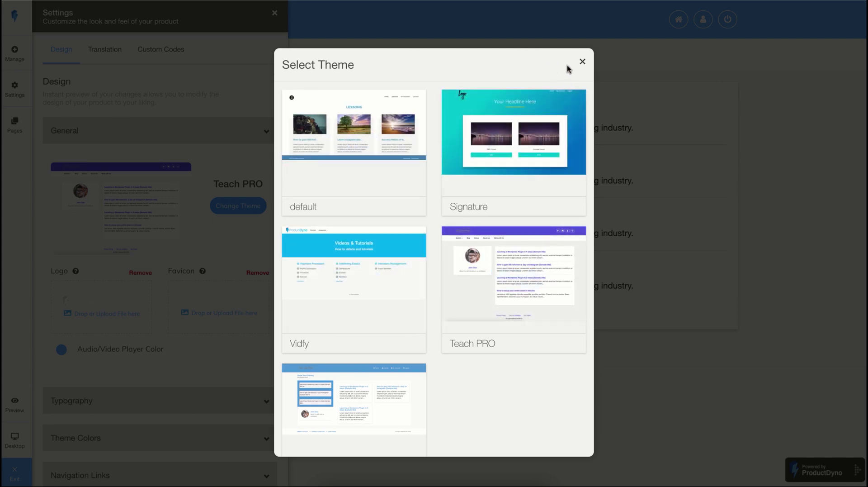
{"action": "left_click", "coordinate": [583, 64]}
{"action": "scroll", "coordinate": [233, 213], "scroll_direction": "down", "scroll_amount": 1}
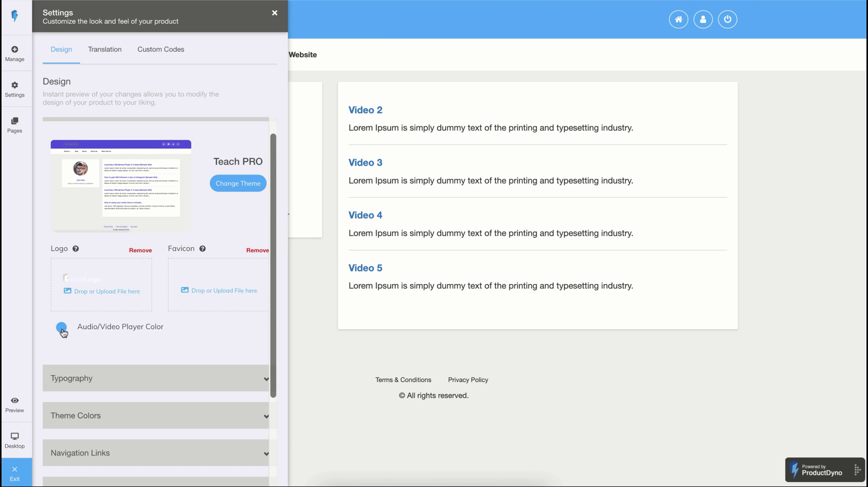
{"action": "scroll", "coordinate": [66, 332], "scroll_direction": "down", "scroll_amount": 3}
{"action": "scroll", "coordinate": [174, 133], "scroll_direction": "up", "scroll_amount": 4}
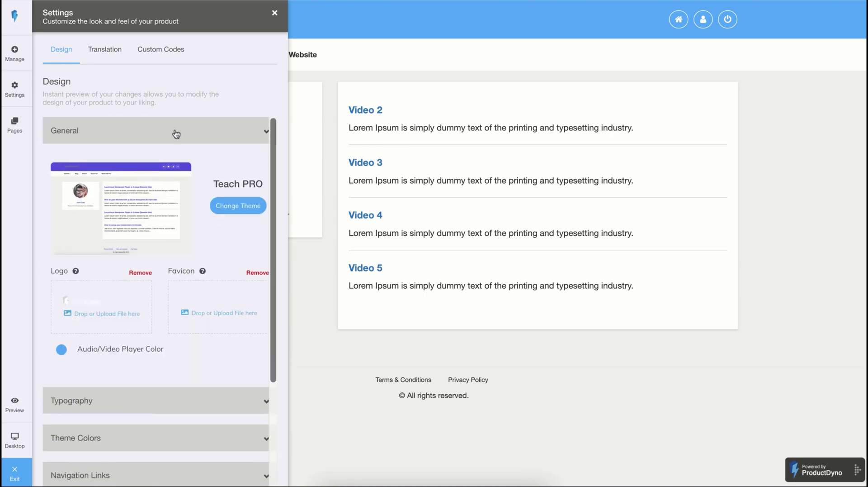
Inspect the Typography, Theme Colour and Navigation Link design options, collapsing each afterwards.
{"action": "left_click", "coordinate": [174, 131]}
{"action": "left_click", "coordinate": [155, 171]}
{"action": "scroll", "coordinate": [167, 287], "scroll_direction": "down", "scroll_amount": 6}
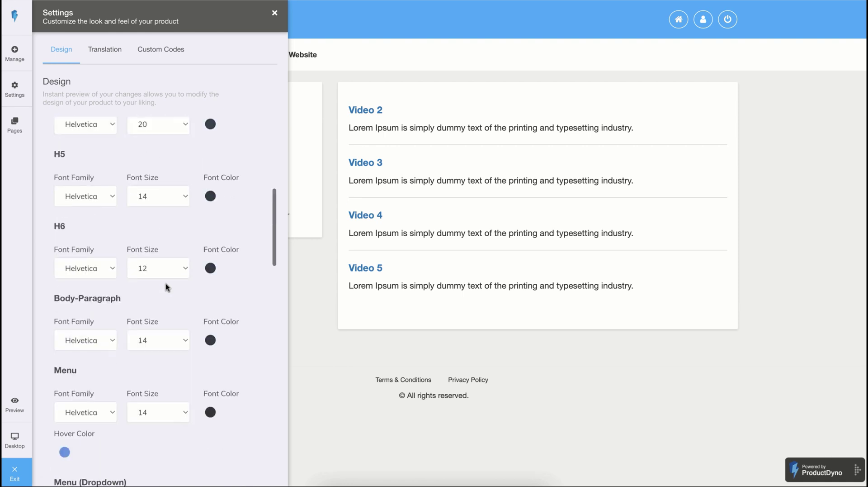
{"action": "scroll", "coordinate": [167, 287], "scroll_direction": "up", "scroll_amount": 6}
{"action": "left_click", "coordinate": [185, 167]}
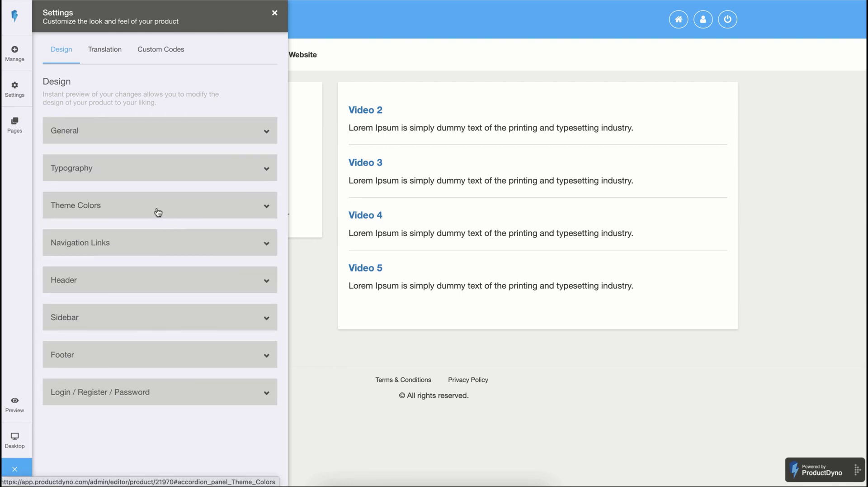
{"action": "left_click", "coordinate": [157, 211]}
{"action": "left_click", "coordinate": [154, 209]}
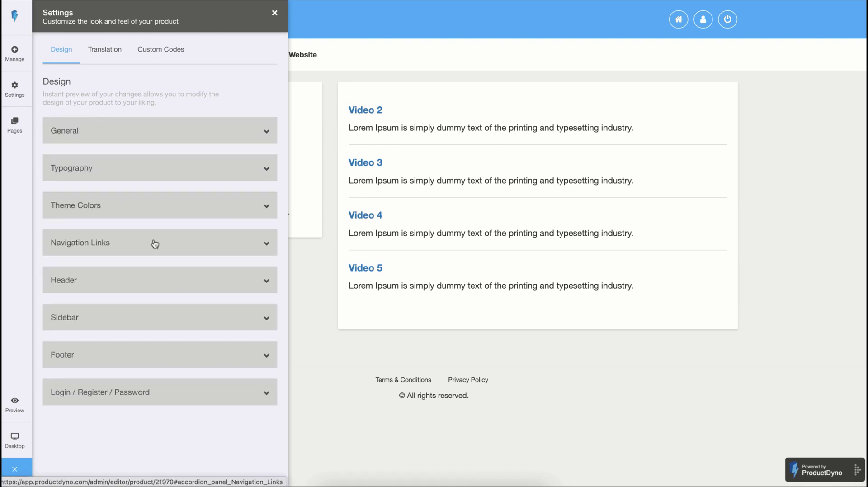
{"action": "left_click", "coordinate": [155, 245]}
{"action": "scroll", "coordinate": [175, 324], "scroll_direction": "down", "scroll_amount": 2}
{"action": "left_click", "coordinate": [178, 244]}
Inspect the Header options, then show Translation labels such as Start, Videos and Sub Section.
{"action": "left_click", "coordinate": [179, 286]}
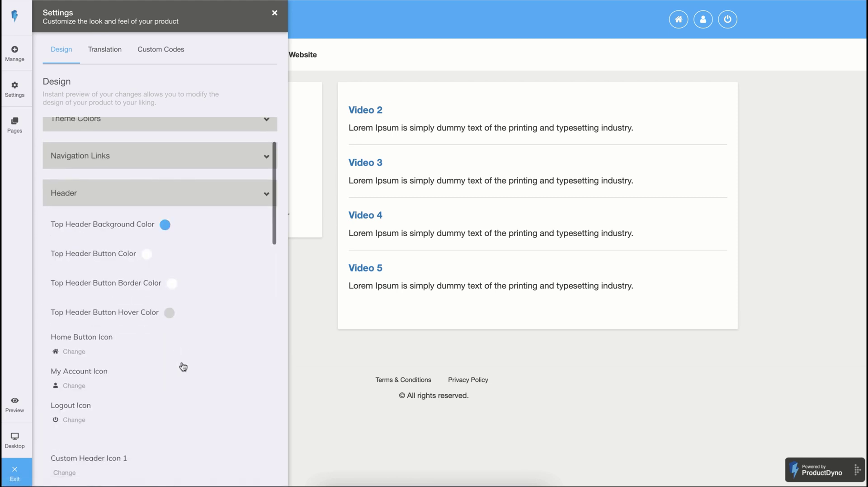
{"action": "scroll", "coordinate": [214, 313], "scroll_direction": "down", "scroll_amount": 2}
{"action": "scroll", "coordinate": [199, 298], "scroll_direction": "down", "scroll_amount": 5}
{"action": "scroll", "coordinate": [223, 227], "scroll_direction": "up", "scroll_amount": 10}
{"action": "left_click", "coordinate": [139, 281]}
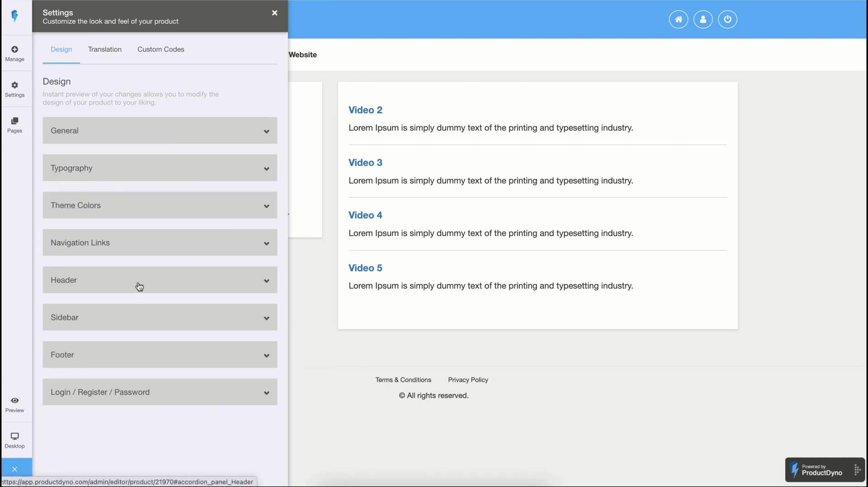
{"action": "left_click", "coordinate": [108, 51]}
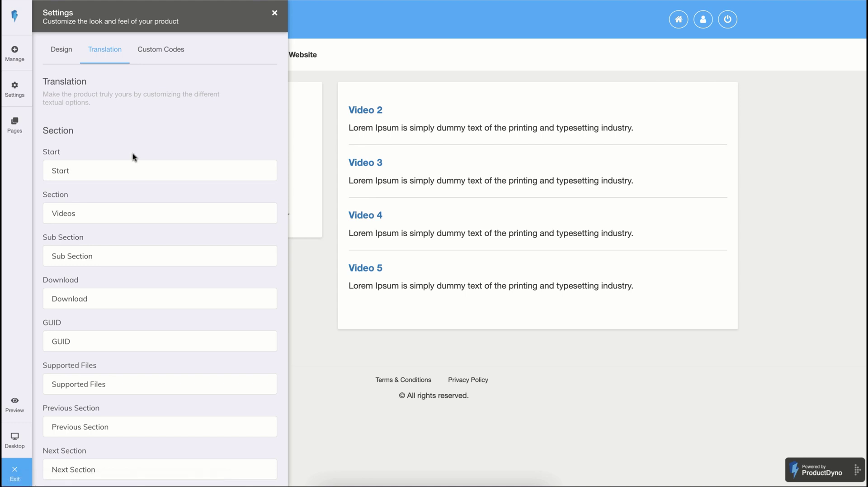
View the Custom Codes settings and dismiss the Add Custom Code form without adding a script.
{"action": "left_click", "coordinate": [161, 54]}
{"action": "left_click", "coordinate": [158, 148]}
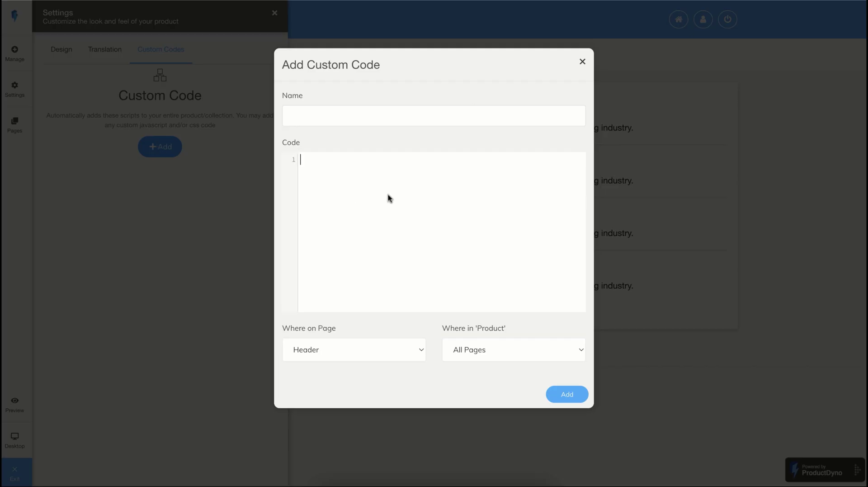
{"action": "left_click", "coordinate": [584, 62]}
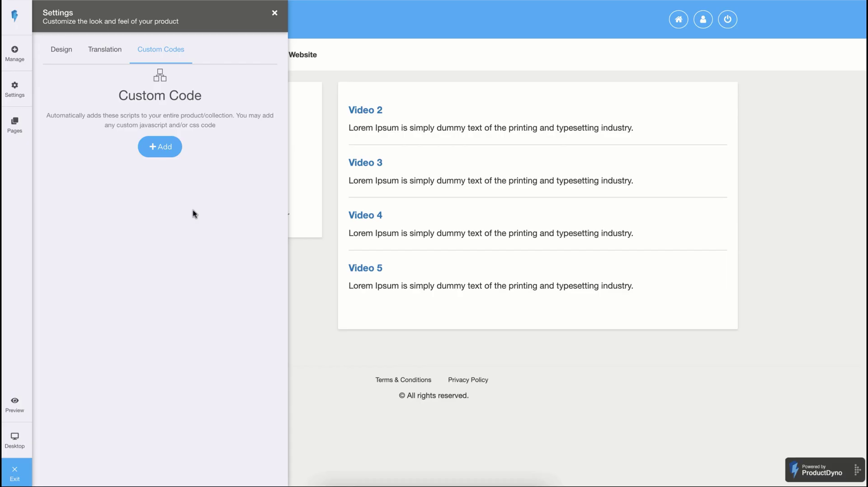
Exit the content designer and open the Digital Marketing Academy collection from Collections.
{"action": "left_click", "coordinate": [15, 473]}
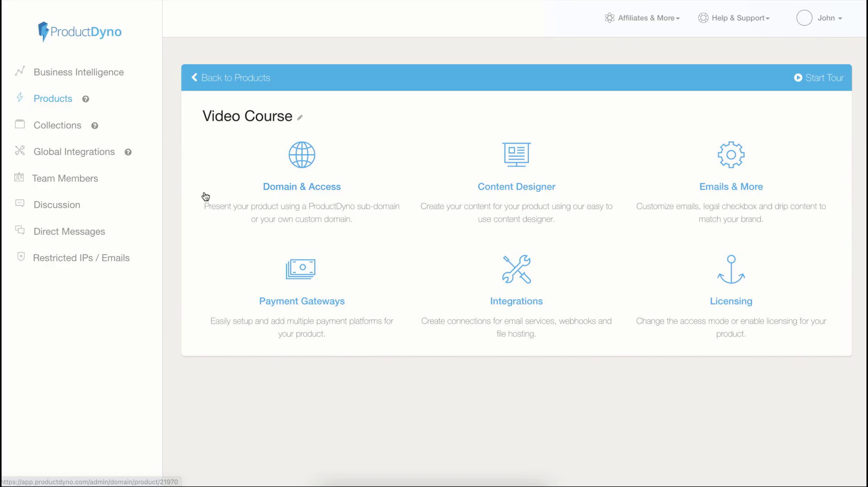
{"action": "left_click", "coordinate": [302, 115]}
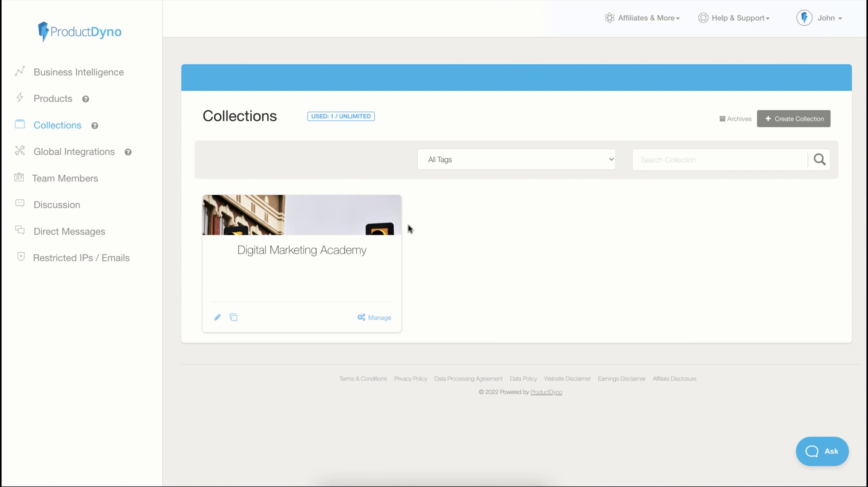
{"action": "left_click", "coordinate": [309, 216]}
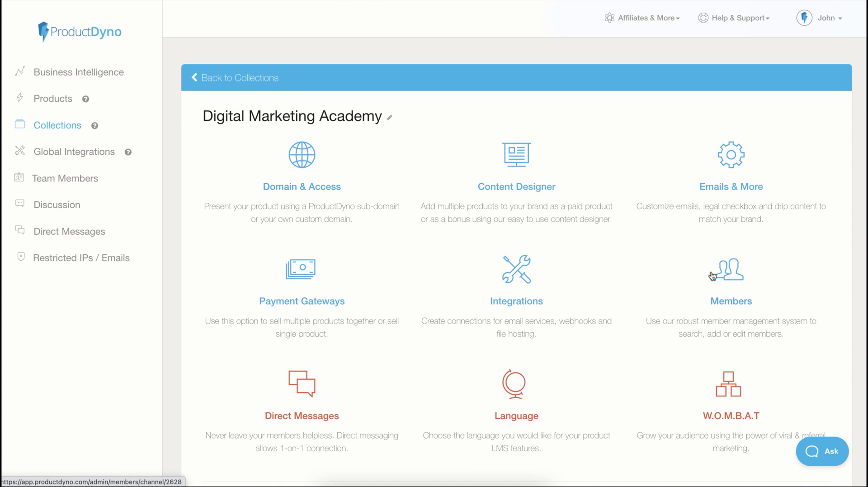
{"action": "left_click", "coordinate": [585, 274]}
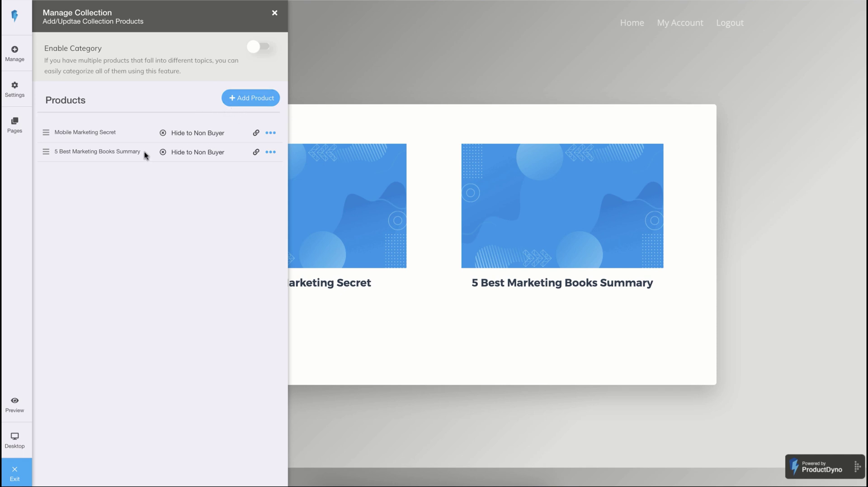
{"action": "left_click", "coordinate": [241, 101]}
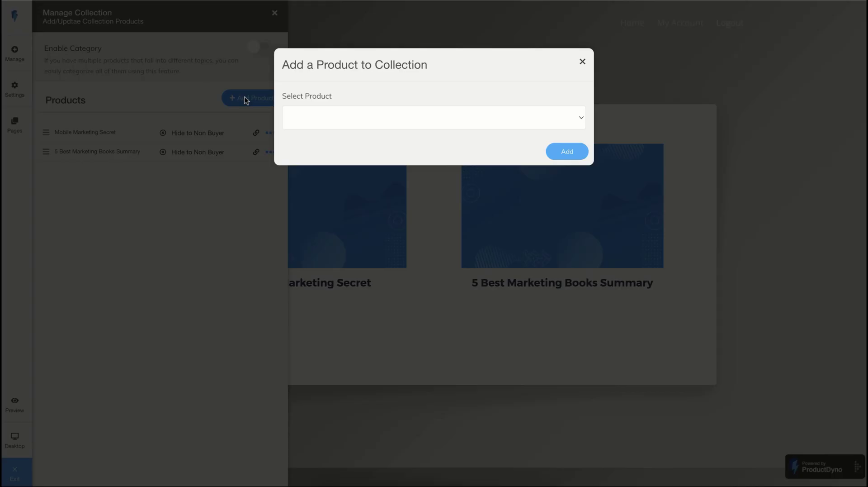
{"action": "left_click", "coordinate": [350, 118]}
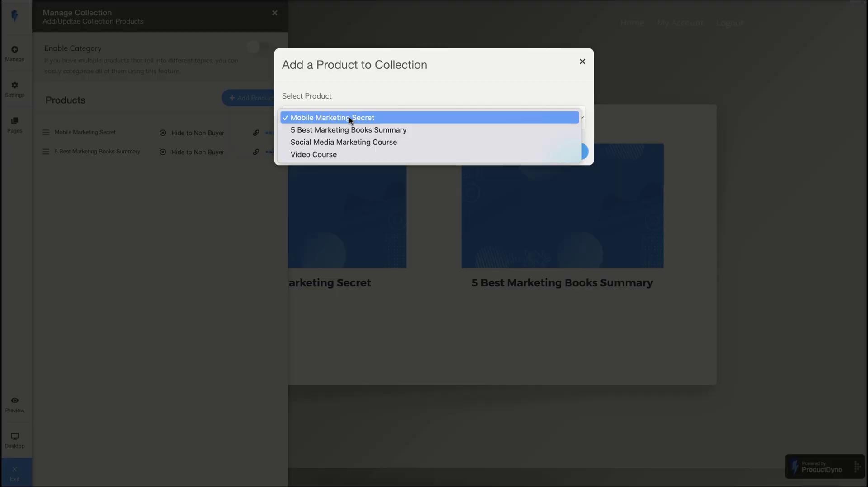
{"action": "left_click", "coordinate": [337, 154]}
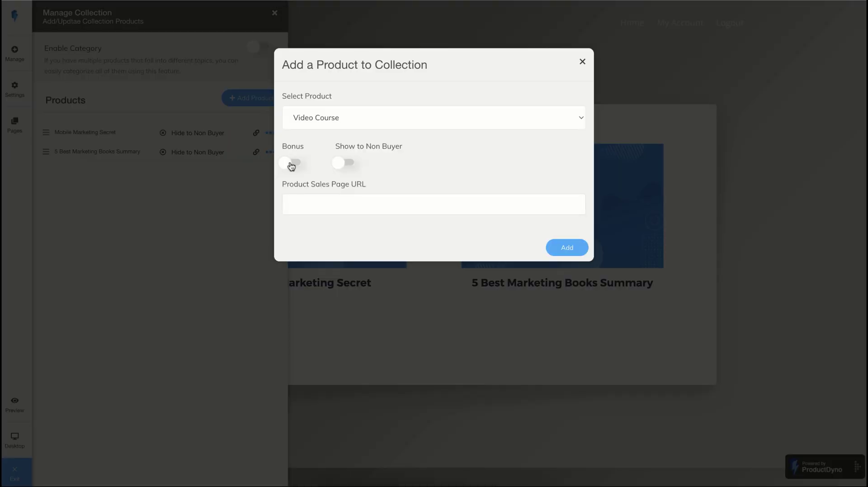
{"action": "left_click", "coordinate": [291, 165]}
{"action": "left_click", "coordinate": [298, 166]}
{"action": "left_click", "coordinate": [289, 204]}
{"action": "type", "text": "h"}
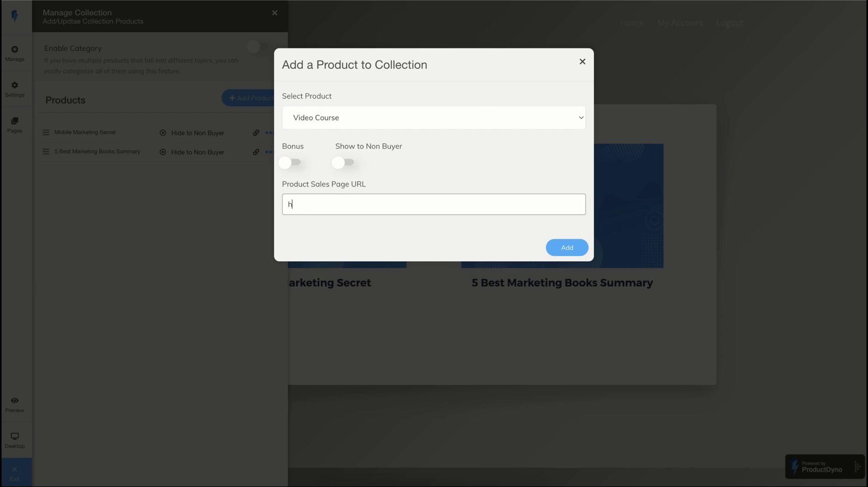
{"action": "type", "text": "ttps://productdyno.com"}
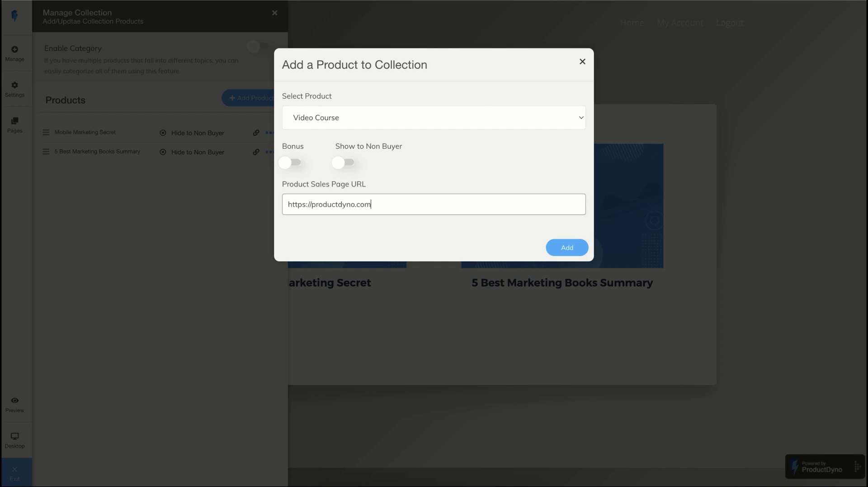
{"action": "left_click", "coordinate": [567, 247]}
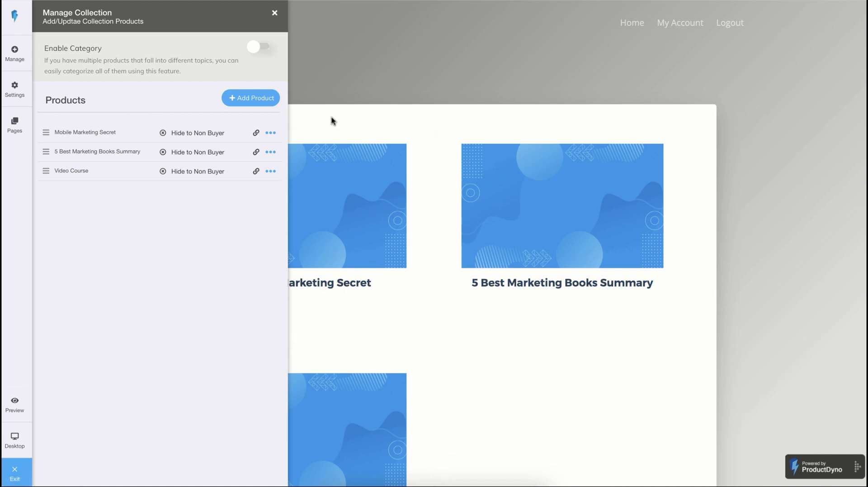
Toggle Enable Category and open the Digital Marketing Academy collection's design settings.
{"action": "left_click", "coordinate": [255, 50]}
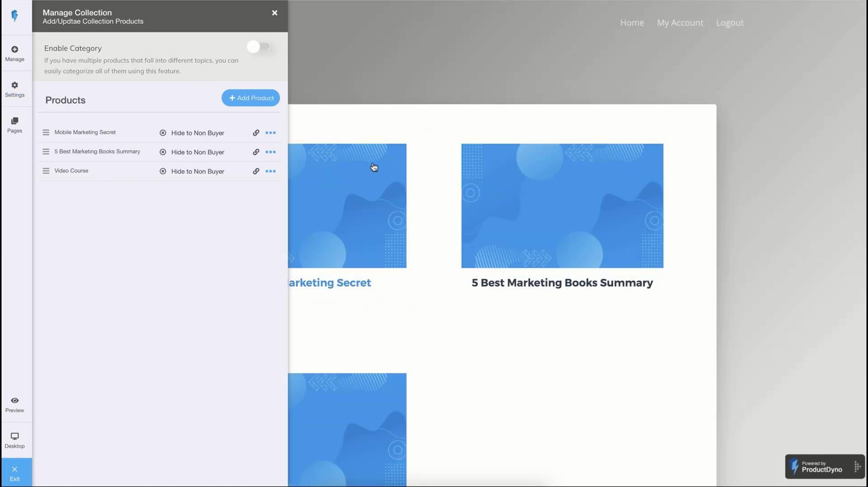
{"action": "left_click", "coordinate": [15, 90]}
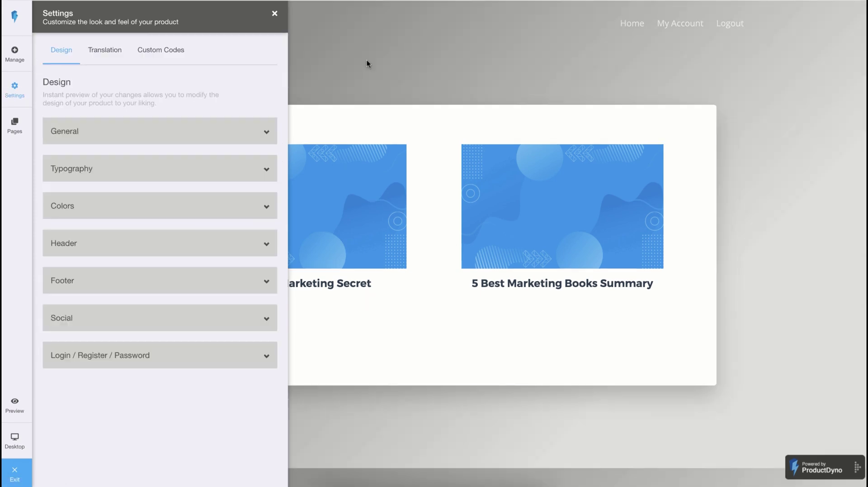